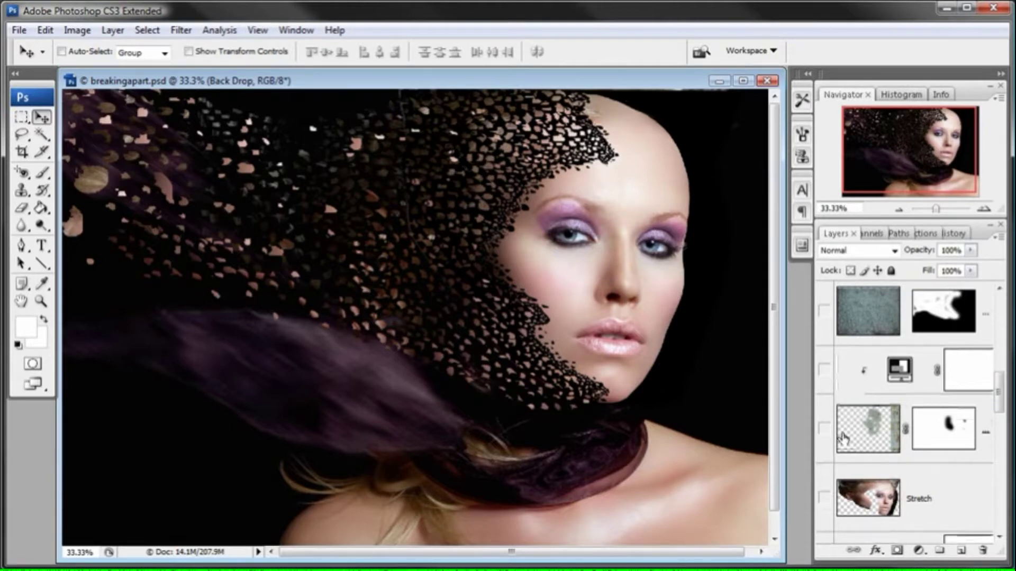
# Open the rusty paint texture 559260_97207024.jpg from the Breaking Apart folder in Bridge
pyautogui.click(823, 429)
pyautogui.click(823, 430)
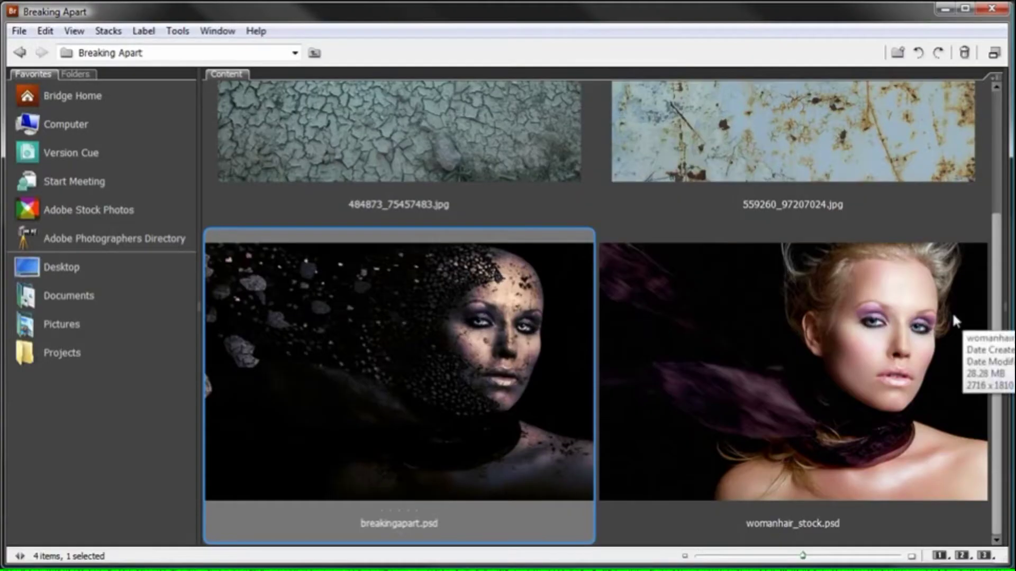
pyautogui.moveTo(999, 294); pyautogui.dragTo(1001, 174)
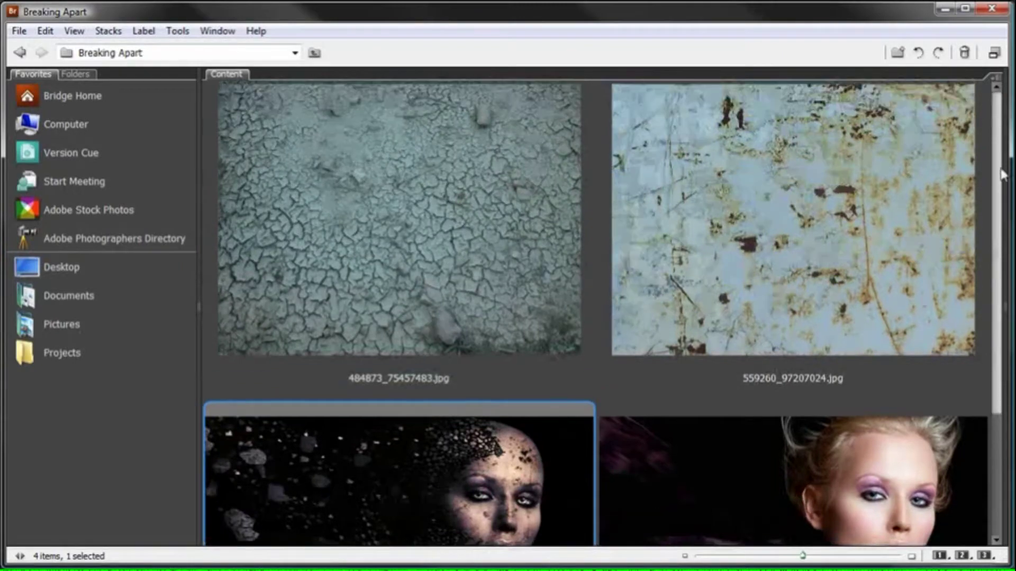
pyautogui.click(835, 215)
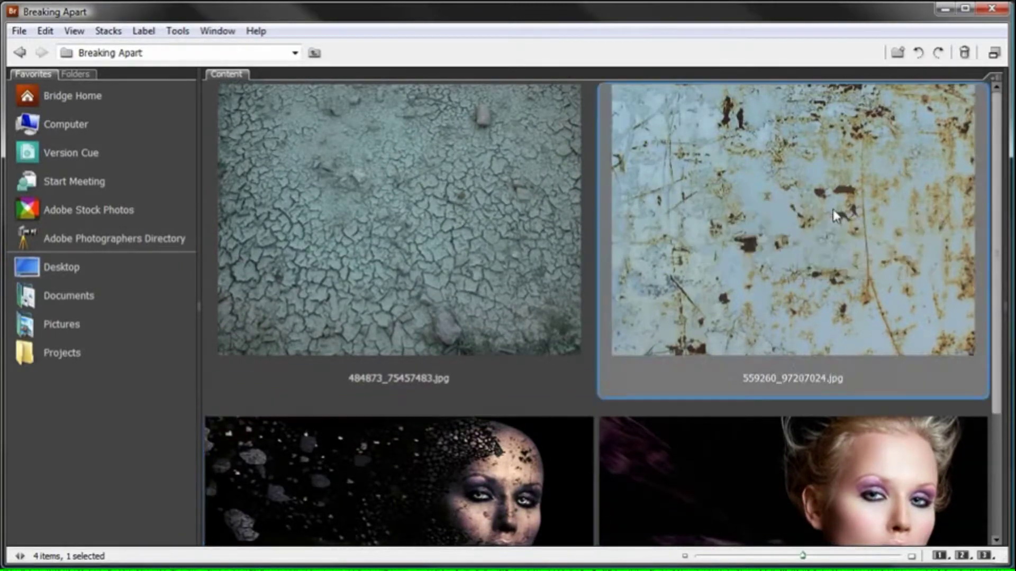
pyautogui.doubleClick(833, 208)
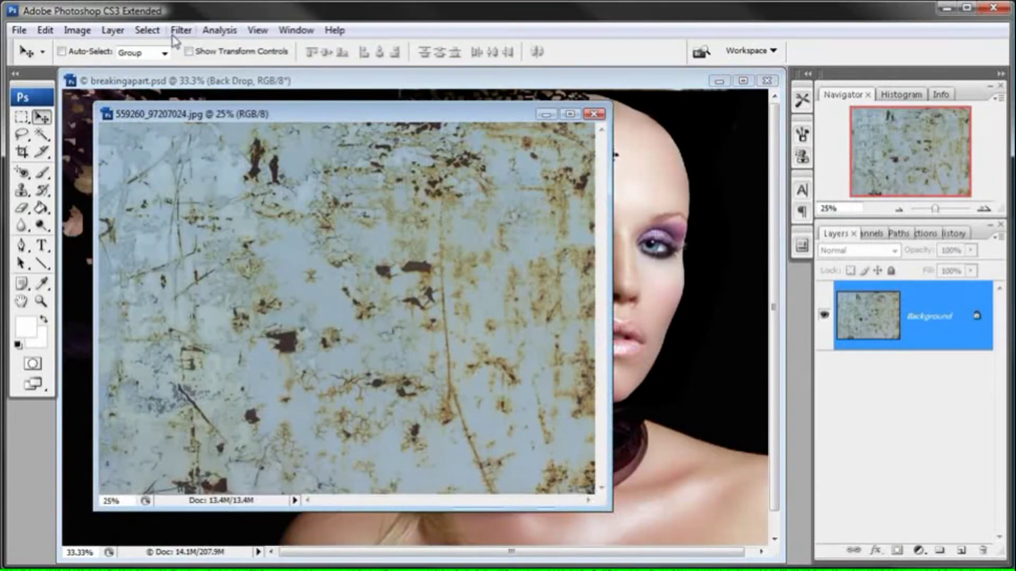
# Copy the entire rust texture image and close its document
pyautogui.click(147, 30)
pyautogui.click(154, 46)
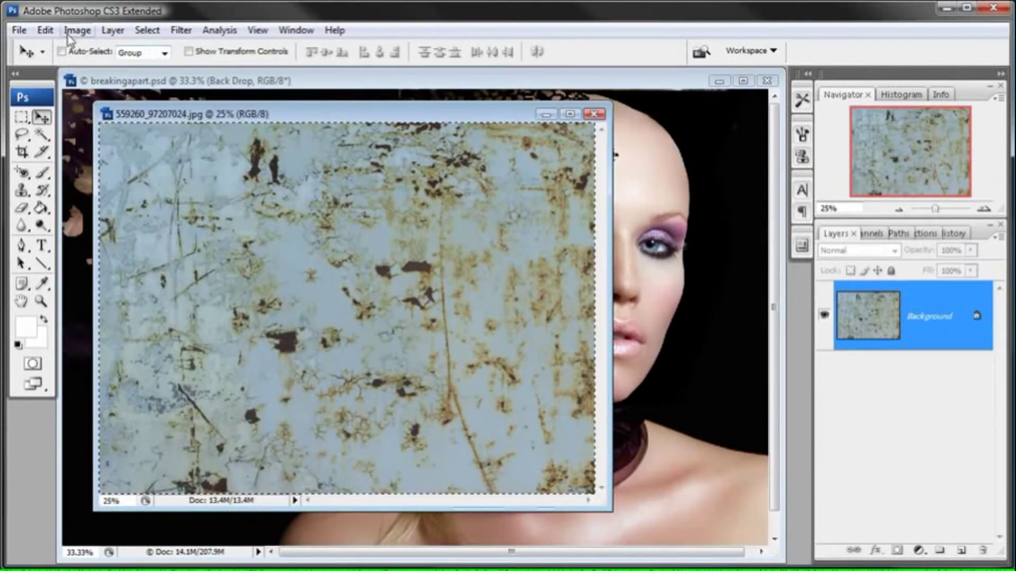
pyautogui.click(45, 30)
pyautogui.click(58, 137)
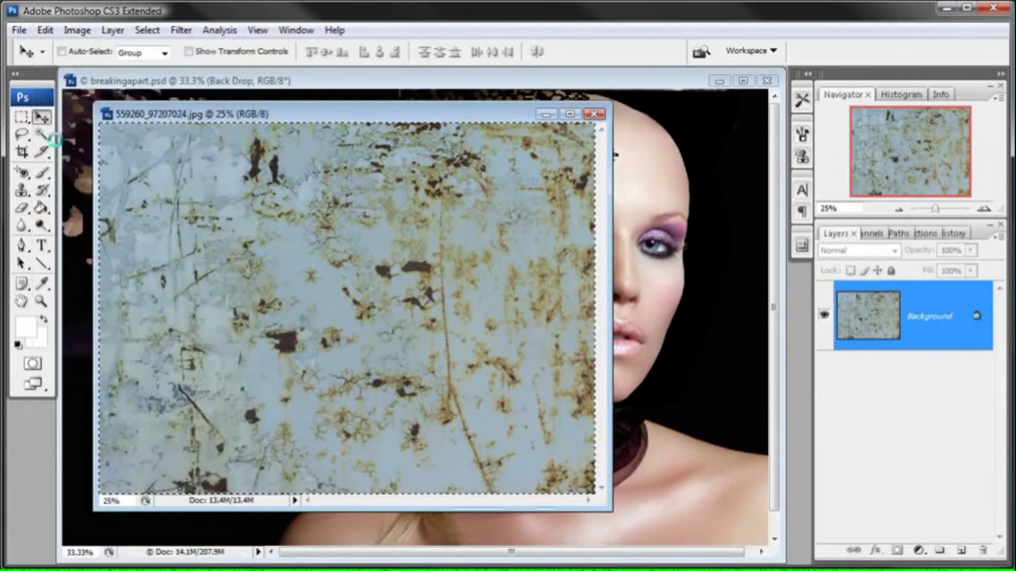
pyautogui.click(592, 115)
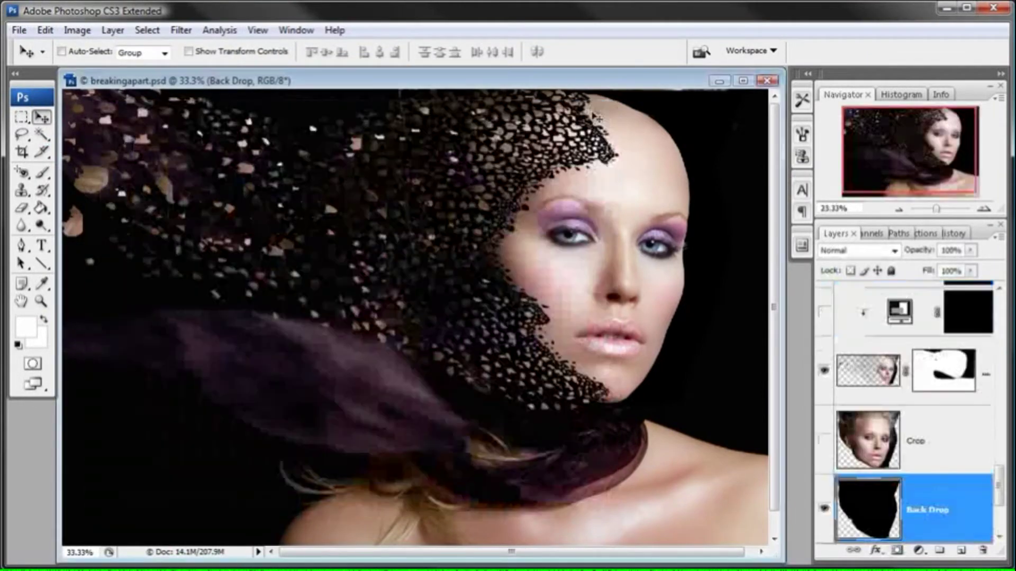
# Paste the rust texture above the Stretch layer in breakingapart.psd, accepting the color conversion, and shift it over the portrait
pyautogui.moveTo(993, 478); pyautogui.dragTo(1001, 402)
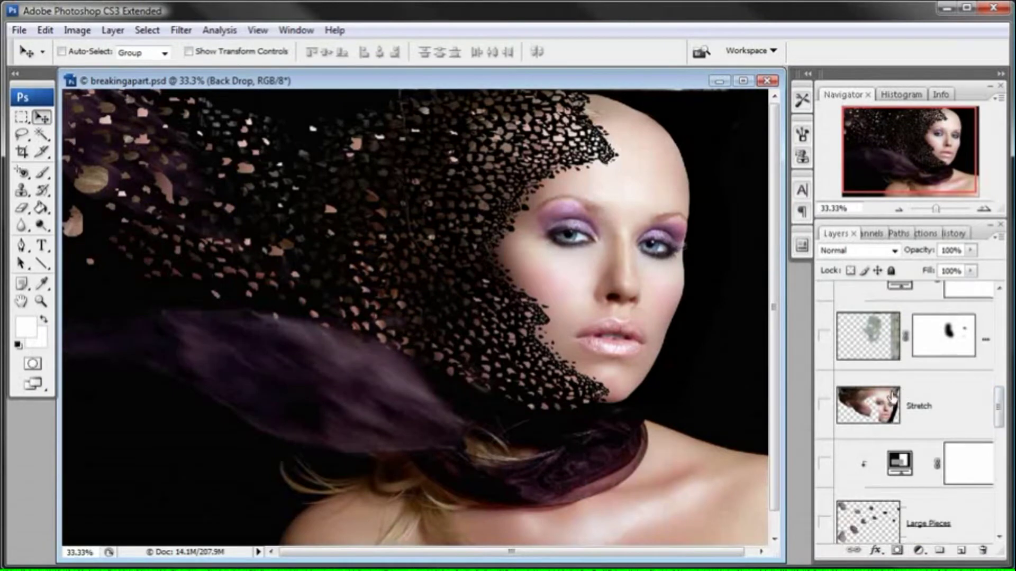
pyautogui.click(902, 400)
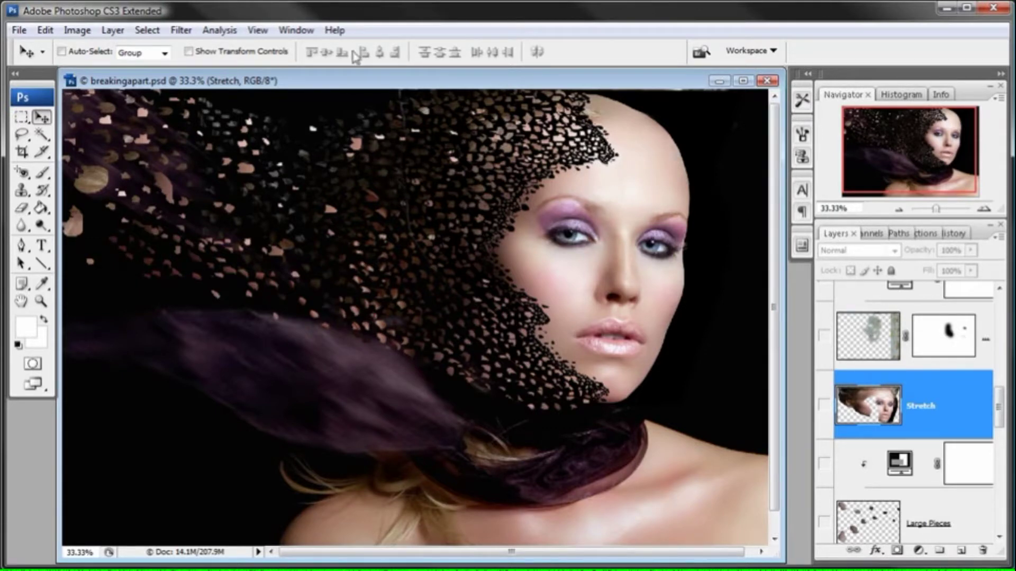
pyautogui.click(45, 30)
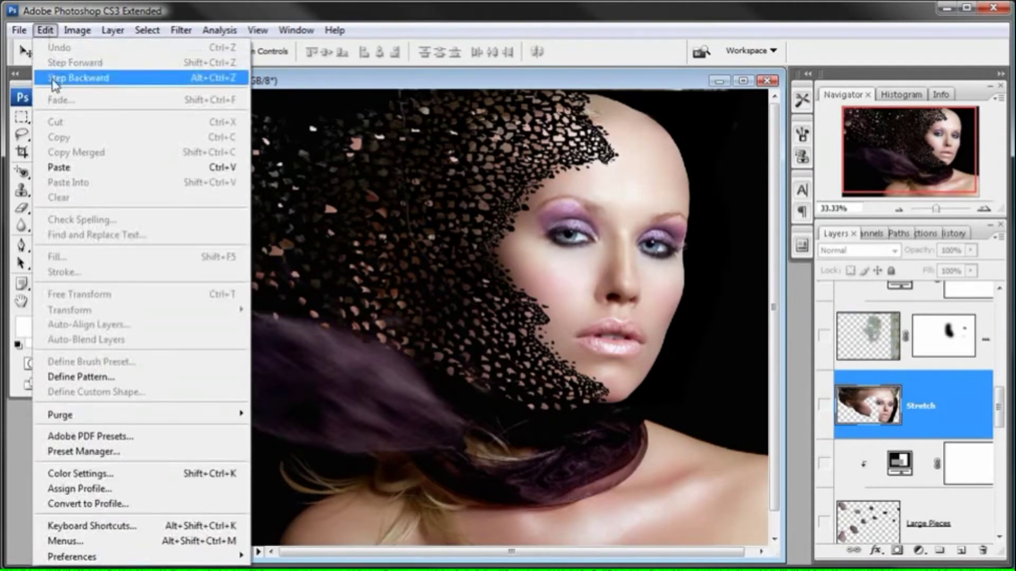
pyautogui.click(59, 168)
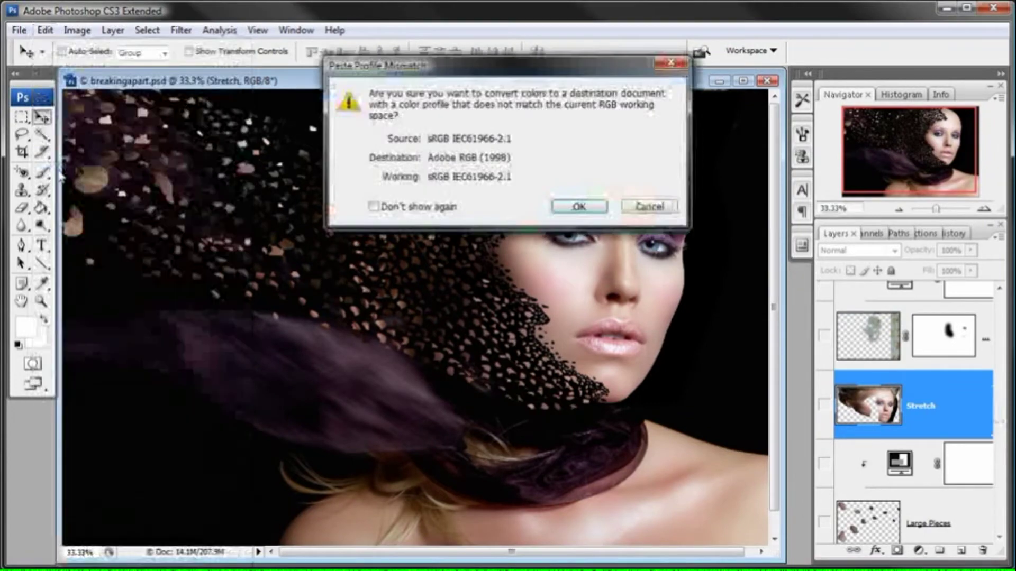
pyautogui.click(591, 214)
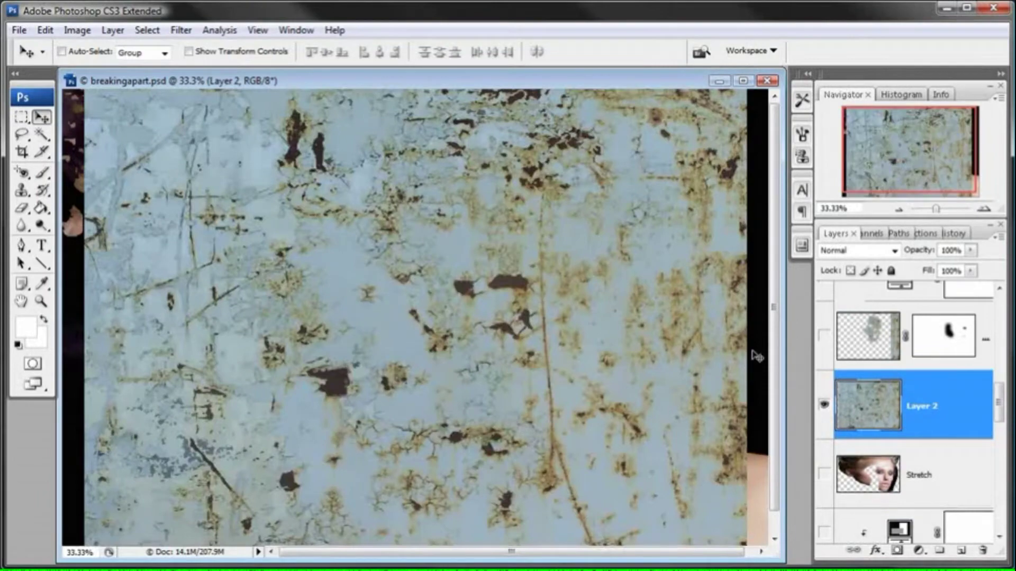
pyautogui.moveTo(514, 302); pyautogui.dragTo(551, 302)
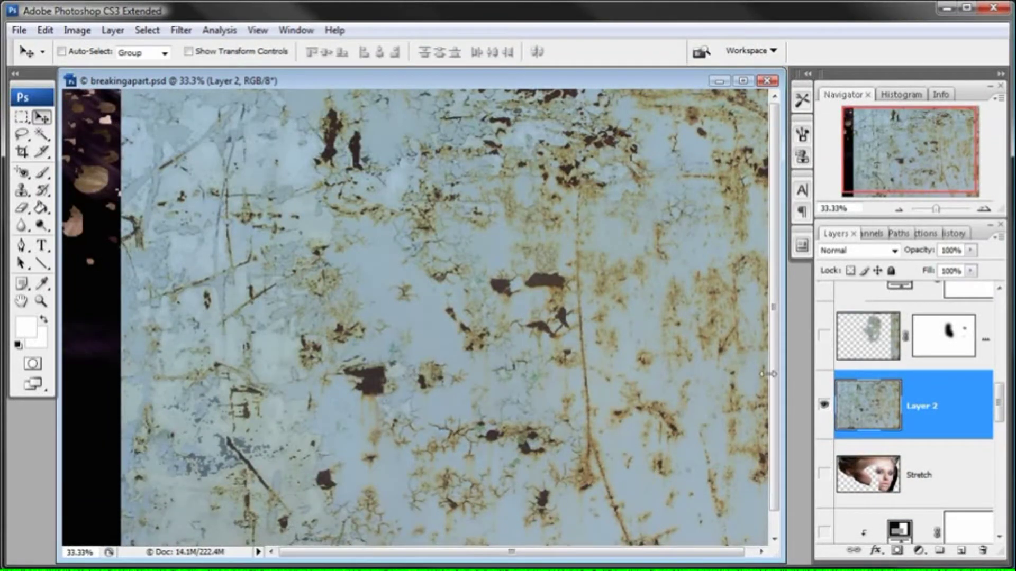
# Show the Paint Peal Texture layer briefly to examine its effect, and hide it again
pyautogui.click(865, 342)
pyautogui.click(825, 339)
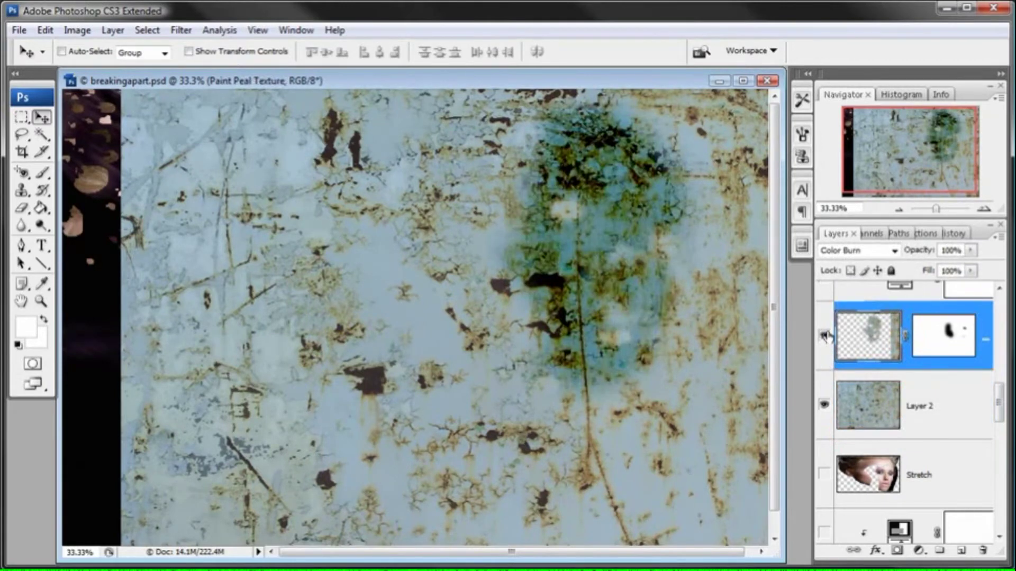
pyautogui.click(824, 338)
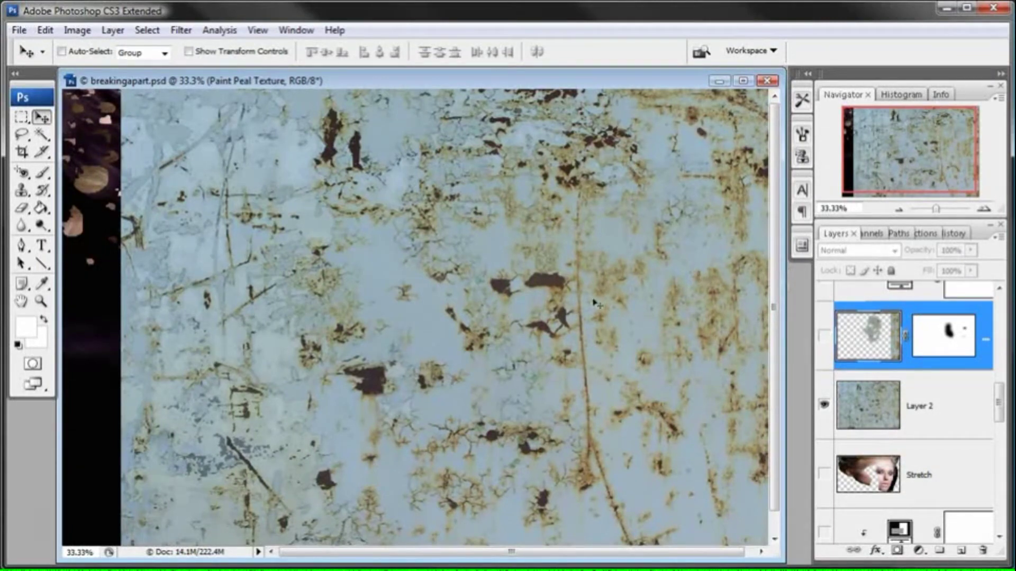
# Set the blend mode of the pasted rust texture layer to Color Burn
pyautogui.click(867, 394)
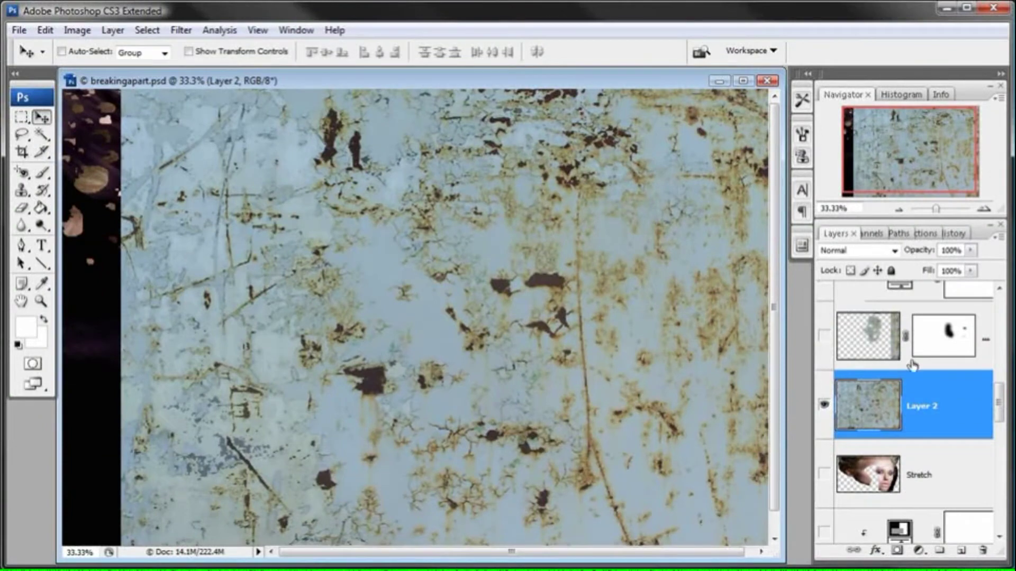
pyautogui.click(894, 250)
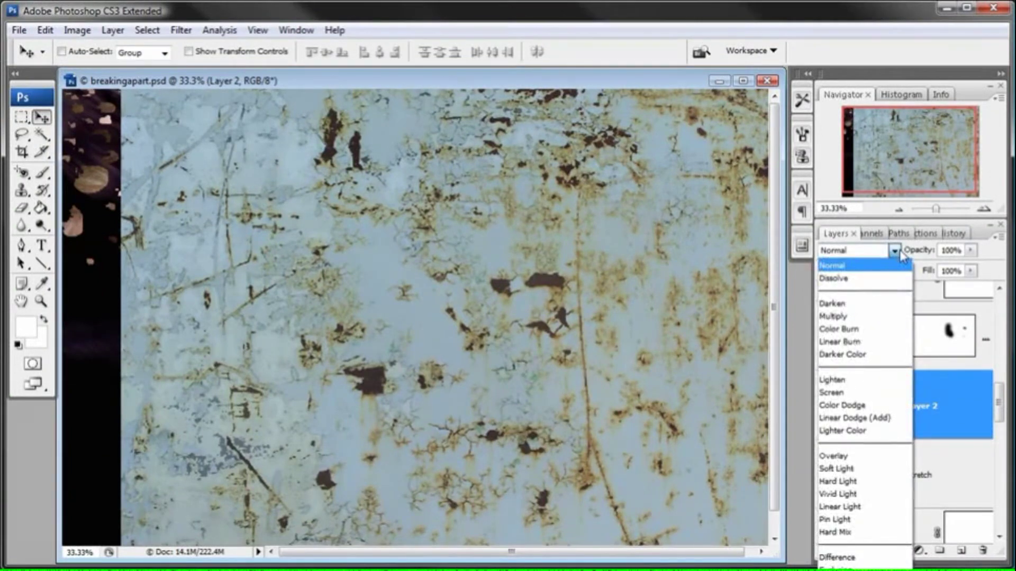
pyautogui.click(861, 330)
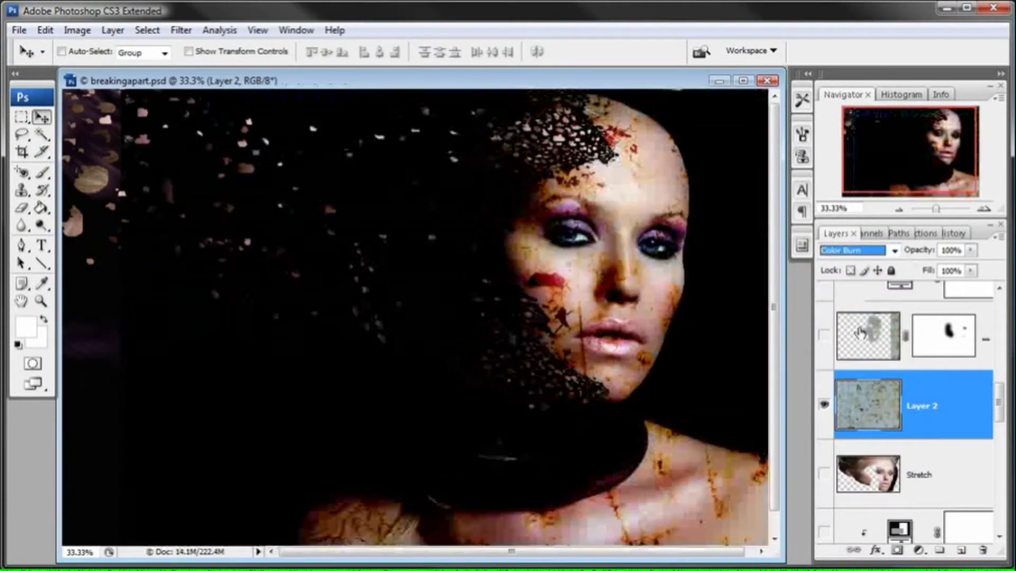
# Free Transform the rust texture layer, scaling it to 71.1% and positioning it over the woman's face
pyautogui.click(45, 30)
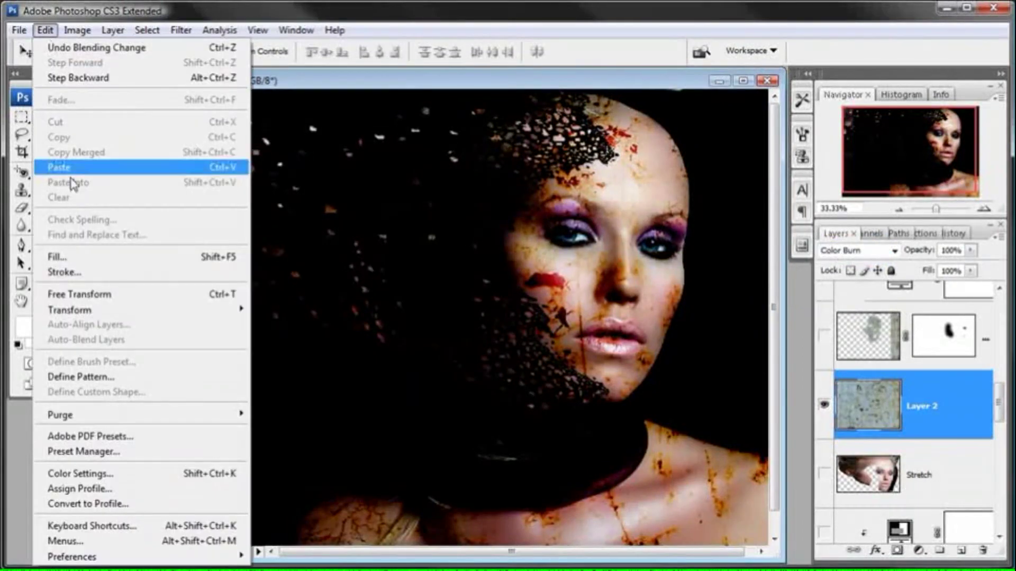
pyautogui.click(68, 300)
pyautogui.moveTo(365, 226); pyautogui.dragTo(306, 233)
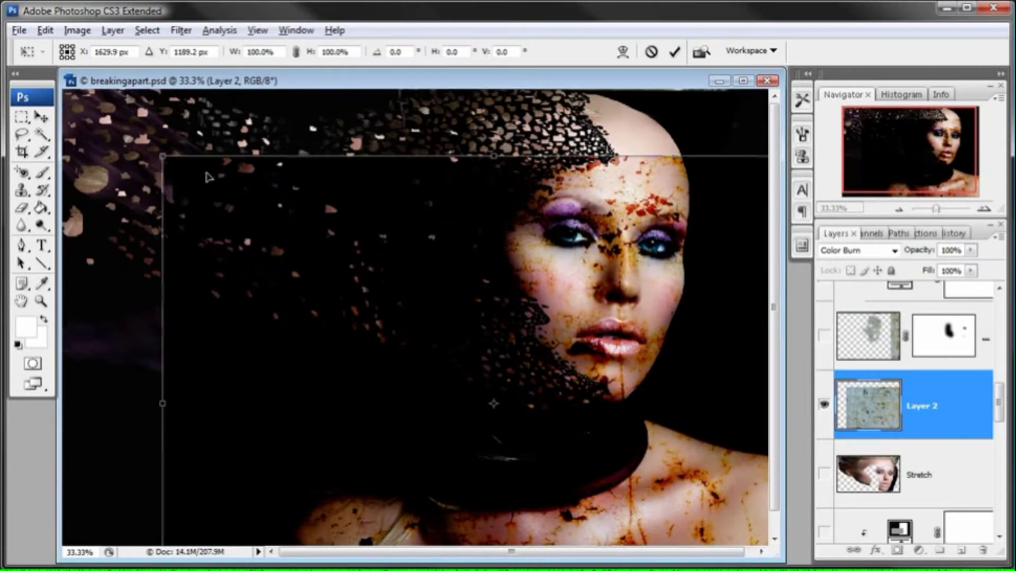
pyautogui.moveTo(163, 156); pyautogui.dragTo(257, 227)
pyautogui.moveTo(636, 489); pyautogui.dragTo(609, 365)
pyautogui.moveTo(499, 199); pyautogui.dragTo(604, 185)
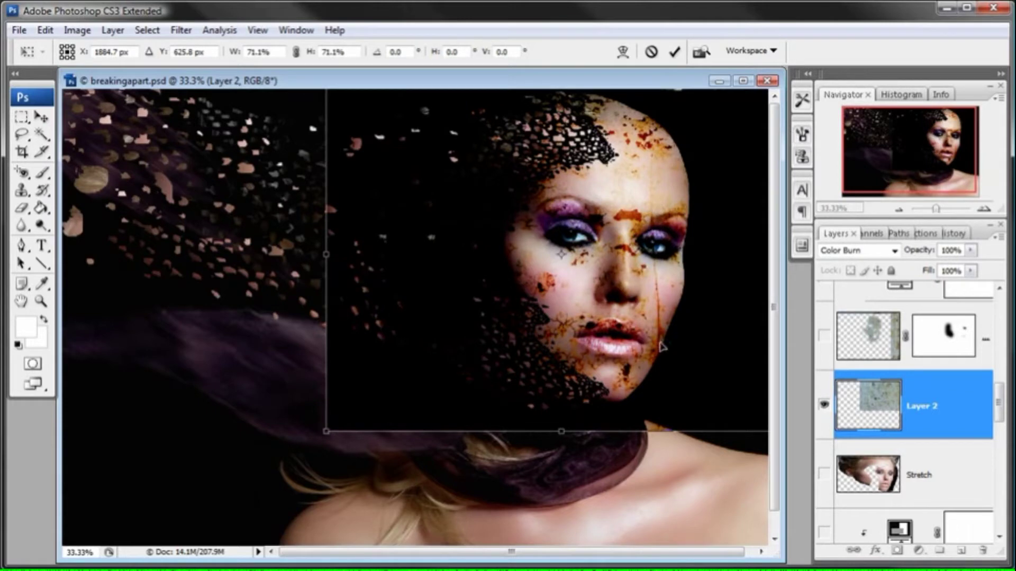
# Nudge the rust texture to X 1890.7 px, Y 637.8 px over the face and apply the transform
pyautogui.press('Right')
pyautogui.press('Right')
pyautogui.press('Right')
pyautogui.press('Right')
pyautogui.press('Right')
pyautogui.press('Right')
pyautogui.press('Right')
pyautogui.press('Right')
pyautogui.press('Right')
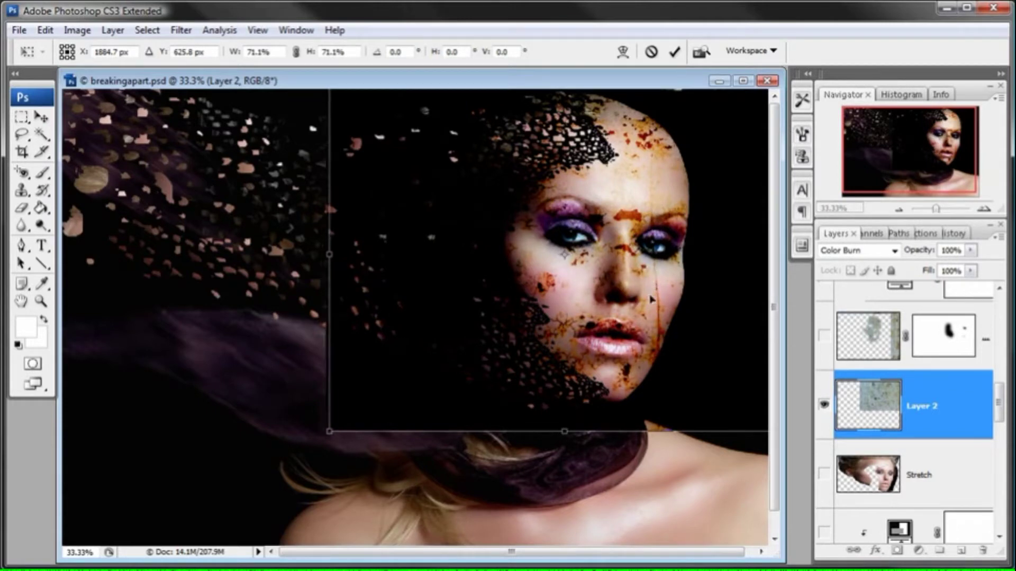
pyautogui.moveTo(649, 299); pyautogui.dragTo(650, 303)
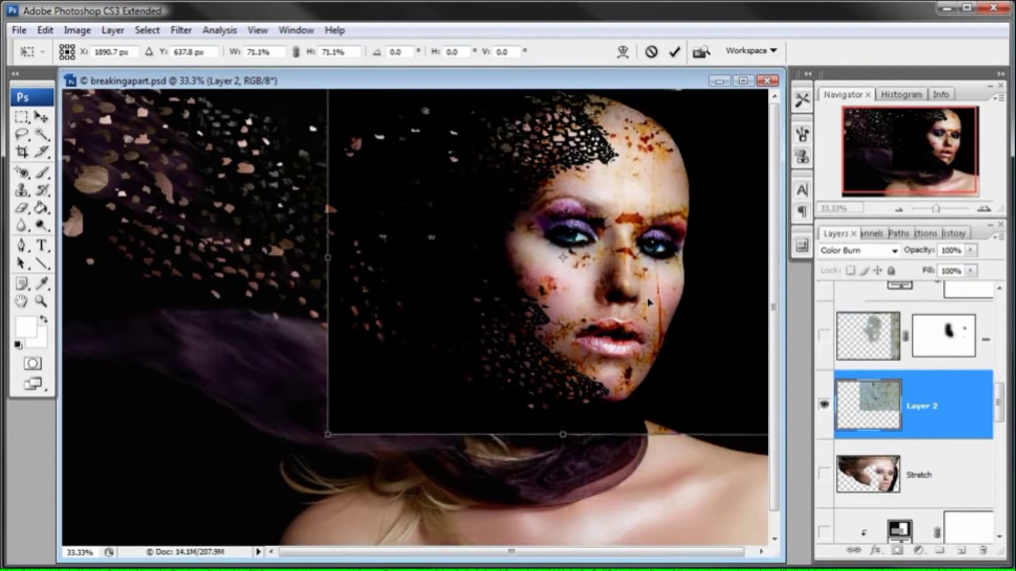
pyautogui.click(675, 53)
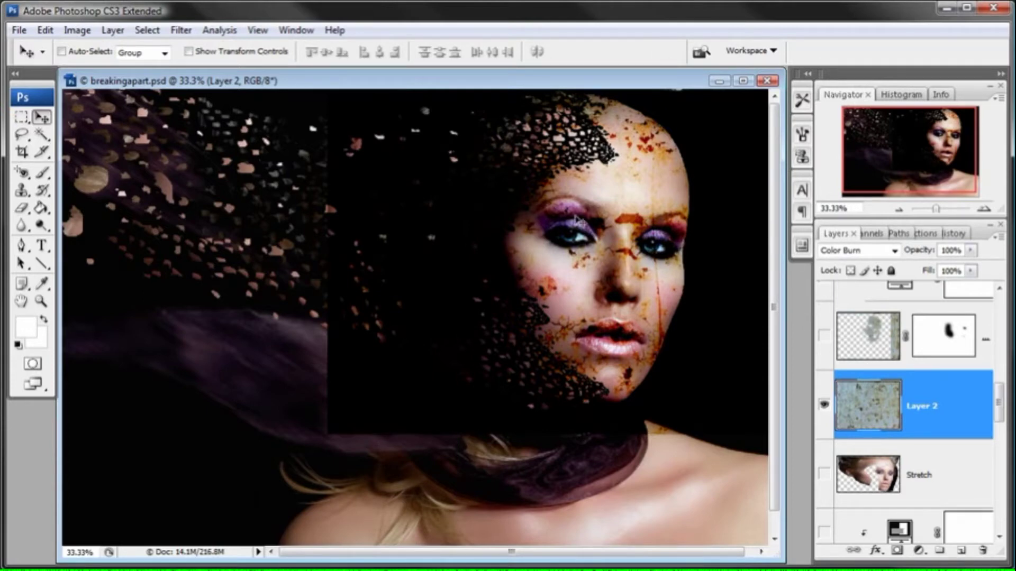
# Add a layer mask to the rust texture layer and set up a soft 401 px brush
pyautogui.click(898, 551)
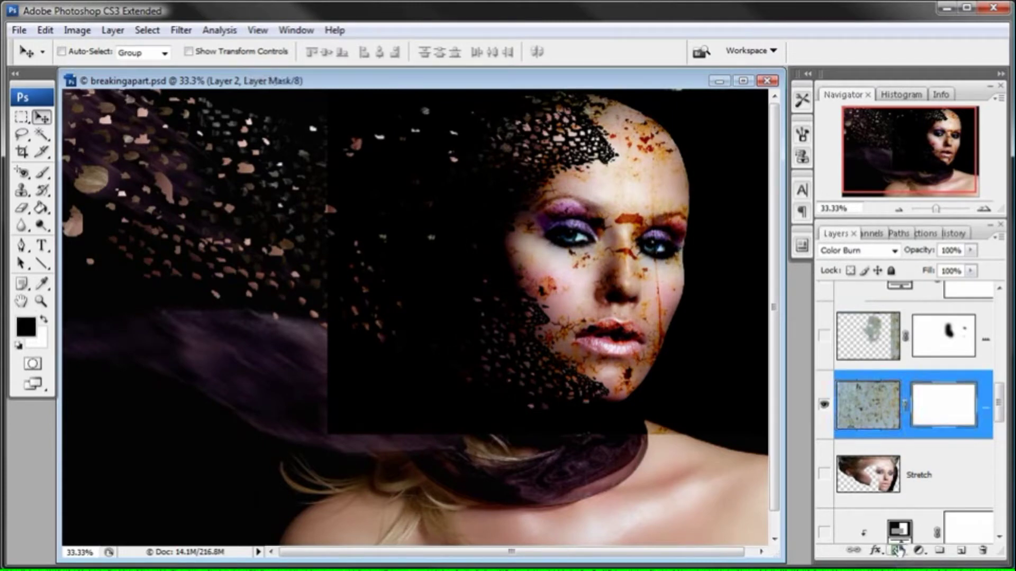
pyautogui.click(42, 172)
pyautogui.rightClick(492, 242)
pyautogui.click(612, 267)
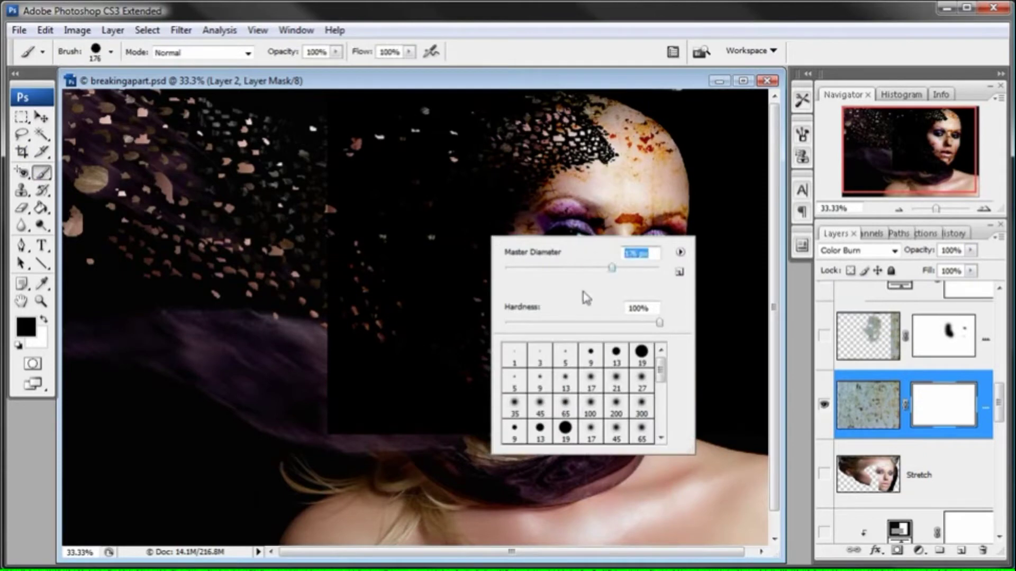
pyautogui.moveTo(542, 323); pyautogui.dragTo(505, 322)
pyautogui.moveTo(645, 268); pyautogui.dragTo(637, 268)
pyautogui.press('Return')
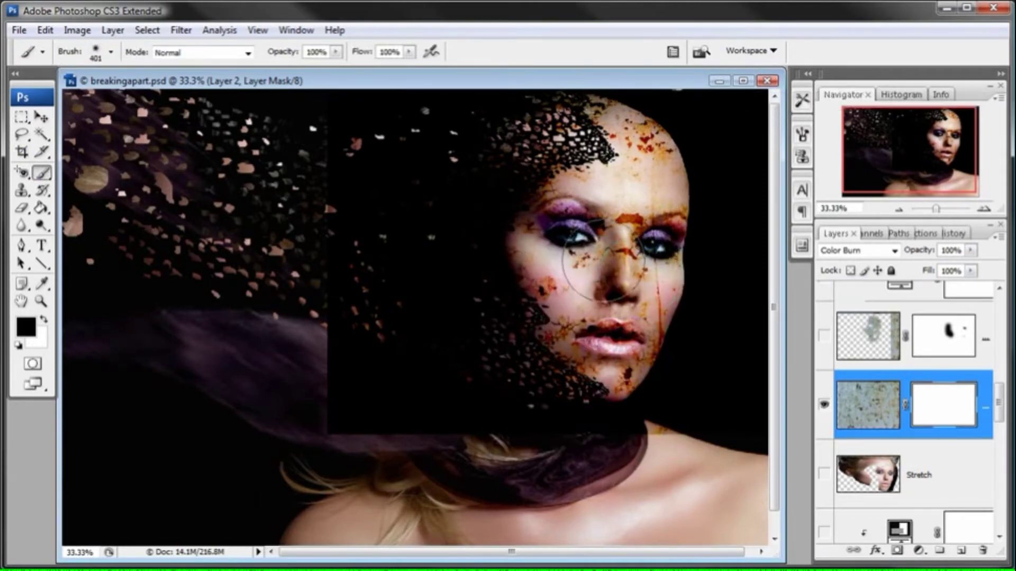
# Paint black on the layer mask over the shattered fragments beside the face to hide the rust texture there
pyautogui.moveTo(472, 165)
pyautogui.mouseDown()
pyautogui.moveTo(346, 160)
pyautogui.moveTo(345, 143)
pyautogui.moveTo(444, 143)
pyautogui.moveTo(356, 207)
pyautogui.moveTo(398, 207)
pyautogui.moveTo(392, 254)
pyautogui.moveTo(336, 320)
pyautogui.moveTo(329, 379)
pyautogui.moveTo(386, 407)
pyautogui.moveTo(654, 447)
pyautogui.moveTo(549, 447)
pyautogui.moveTo(457, 404)
pyautogui.moveTo(430, 338)
pyautogui.mouseUp()
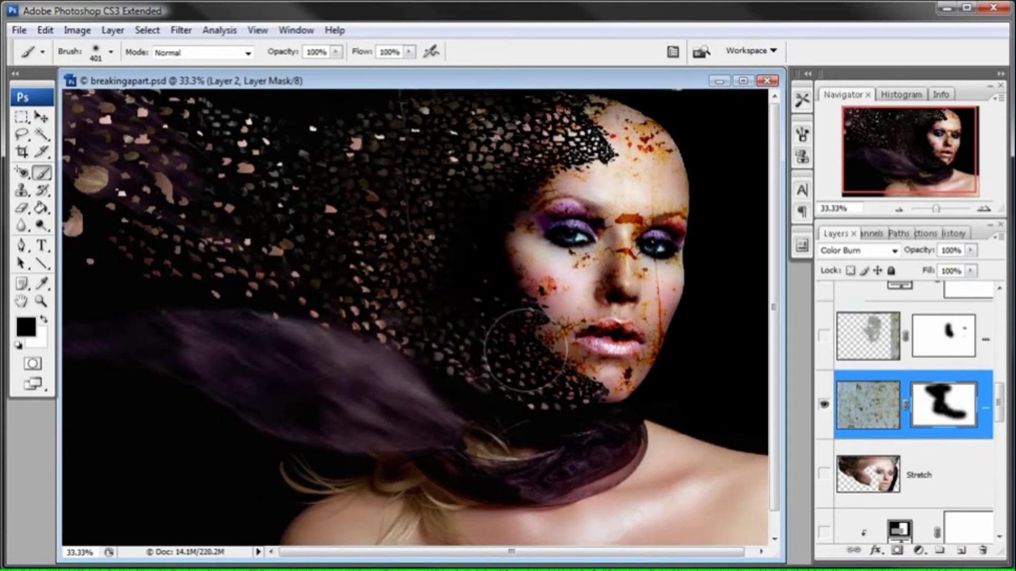
pyautogui.moveTo(515, 346)
pyautogui.mouseDown()
pyautogui.moveTo(456, 208)
pyautogui.moveTo(469, 173)
pyautogui.moveTo(472, 239)
pyautogui.moveTo(454, 300)
pyautogui.mouseUp()
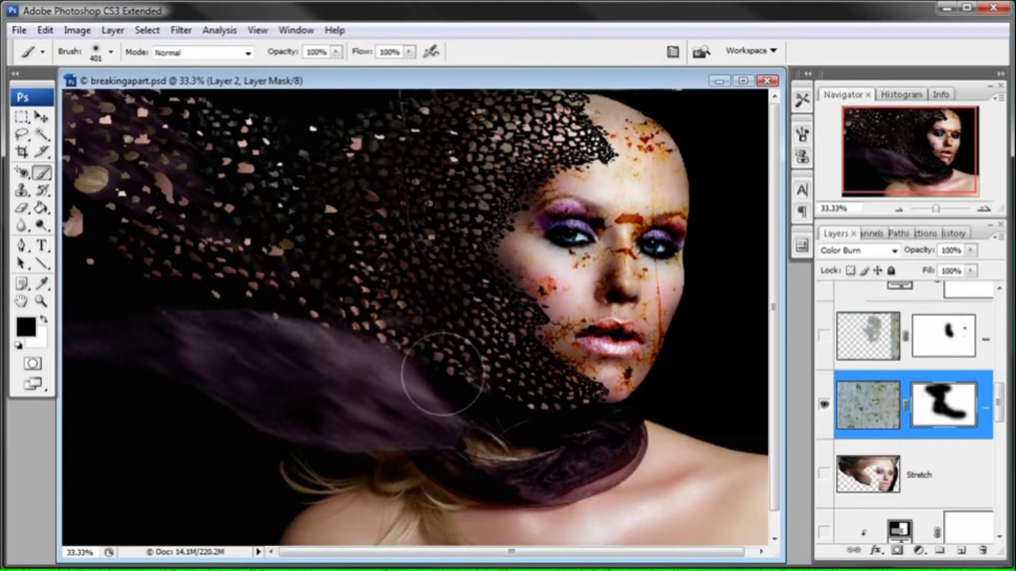
pyautogui.moveTo(525, 421)
pyautogui.mouseDown()
pyautogui.moveTo(556, 417)
pyautogui.moveTo(521, 419)
pyautogui.mouseUp()
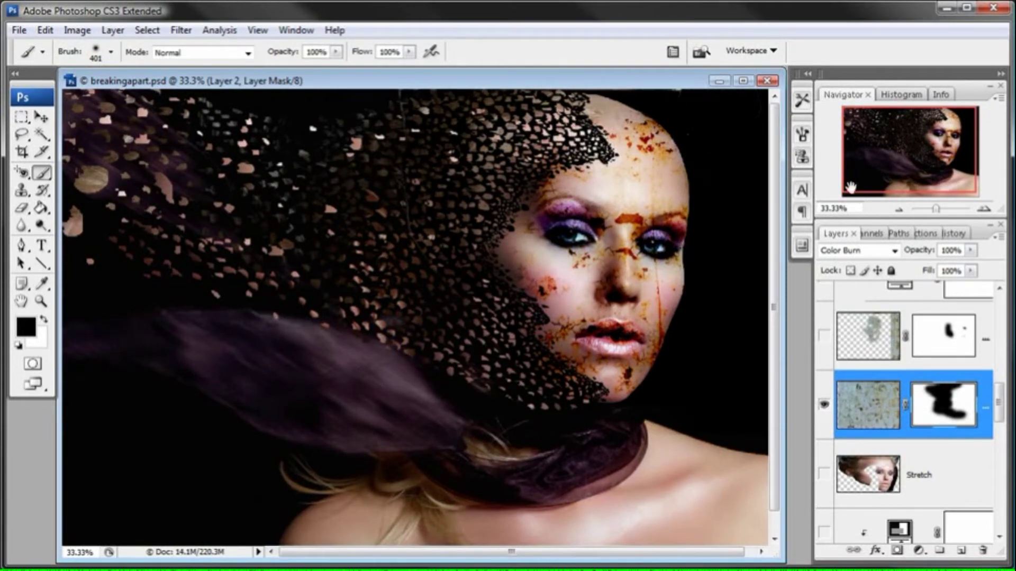
pyautogui.click(899, 210)
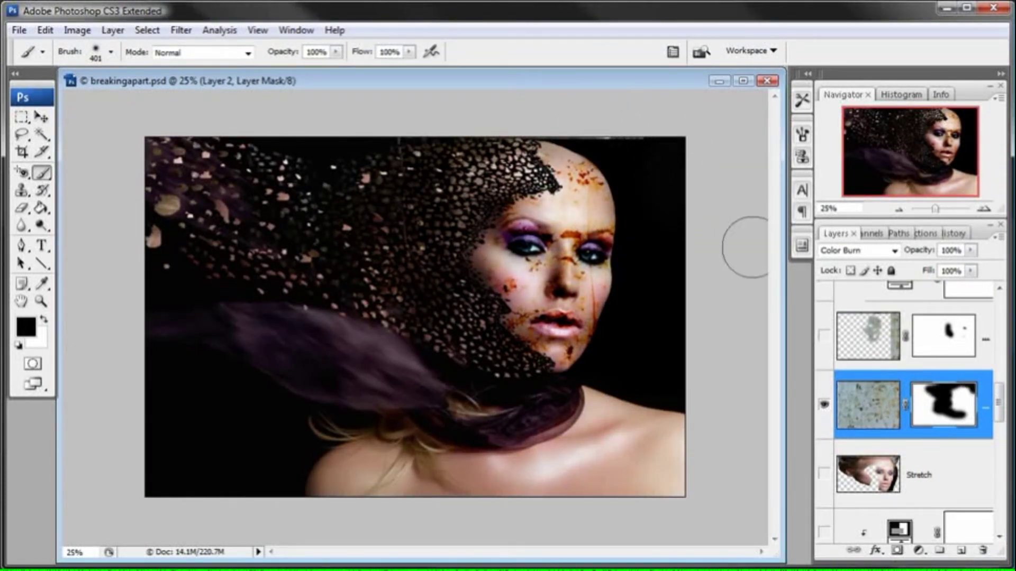
# Add a Brightness/Contrast adjustment layer above the rust texture layer, using the previous layer to create a clipping mask
pyautogui.click(983, 210)
pyautogui.click(983, 209)
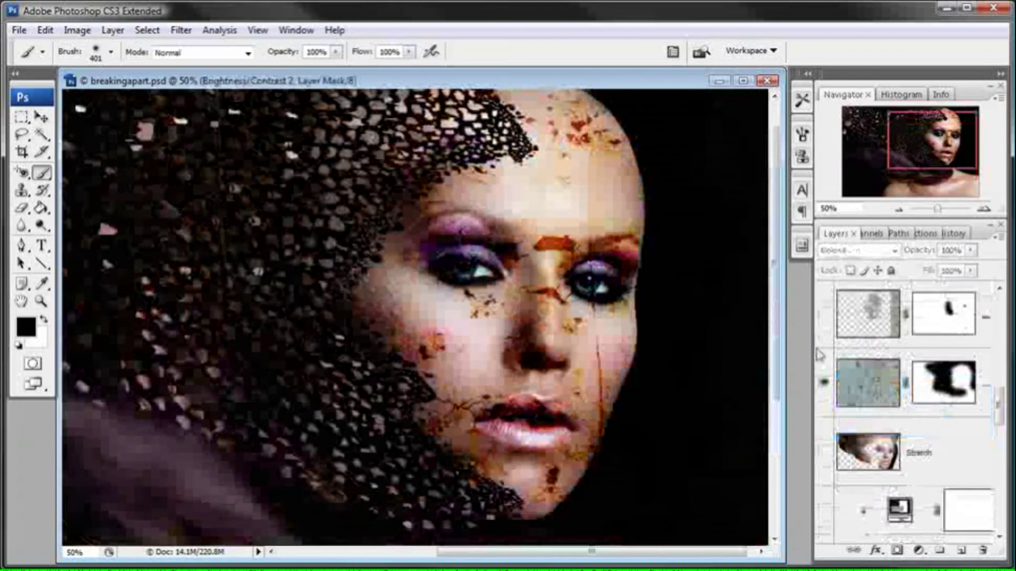
pyautogui.click(873, 392)
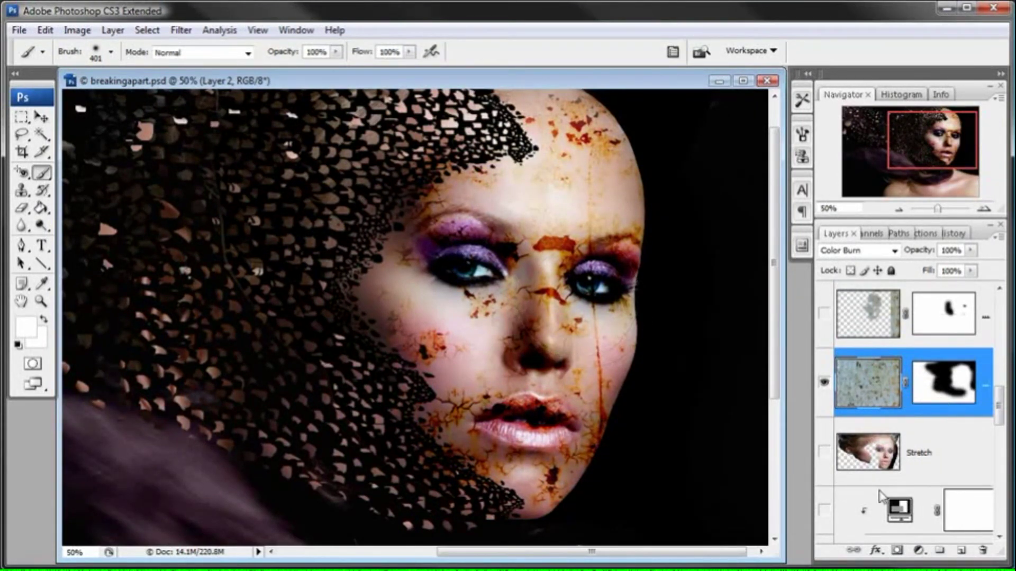
pyautogui.click(919, 550)
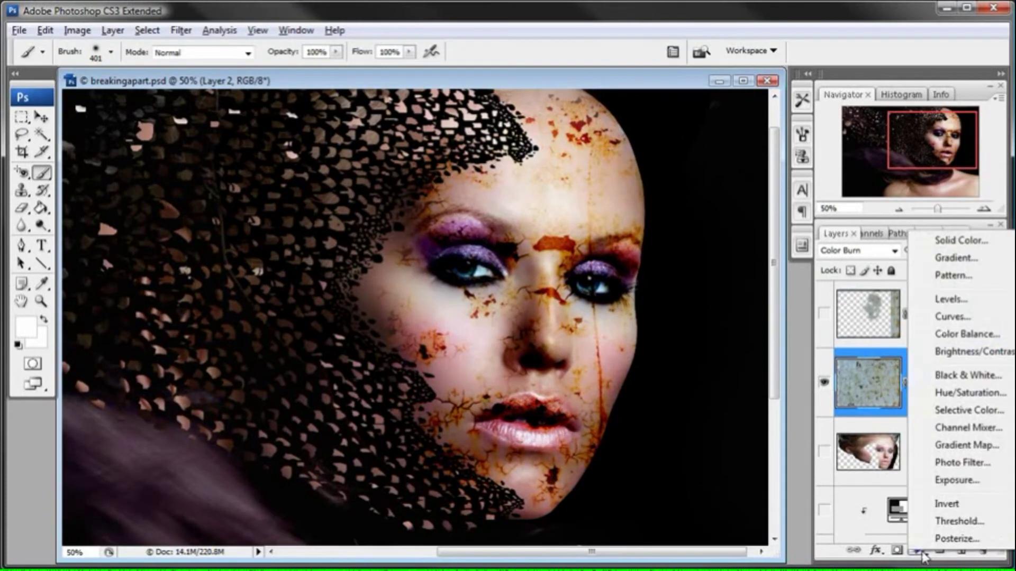
pyautogui.keyDown('alt'); pyautogui.click(942, 352); pyautogui.keyUp('alt')
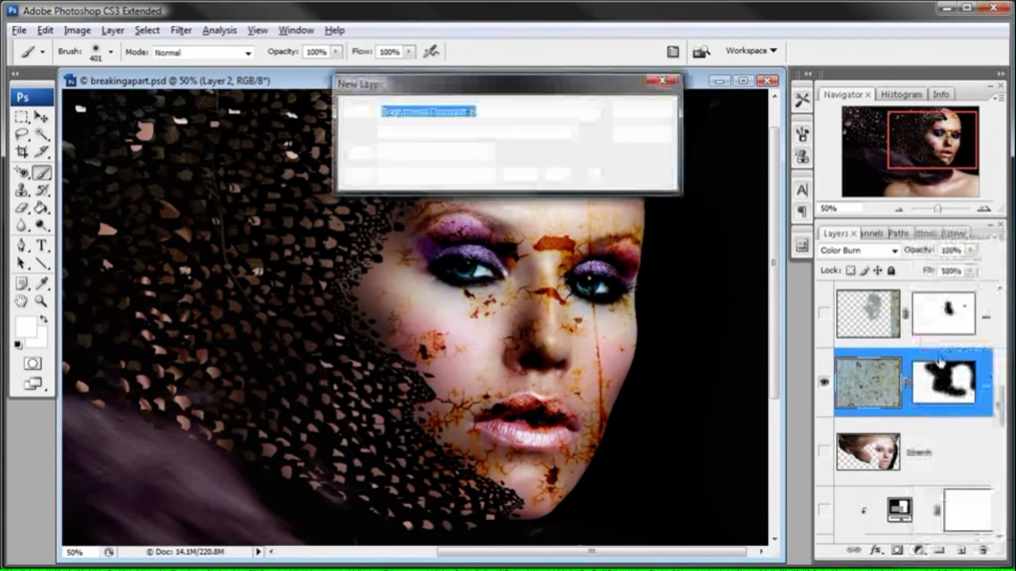
pyautogui.click(426, 135)
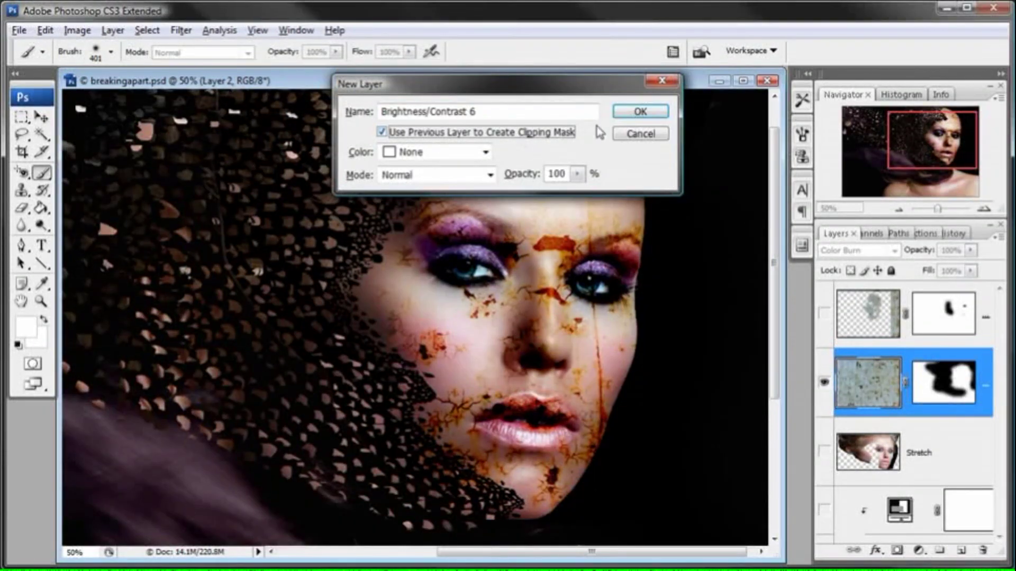
pyautogui.click(639, 111)
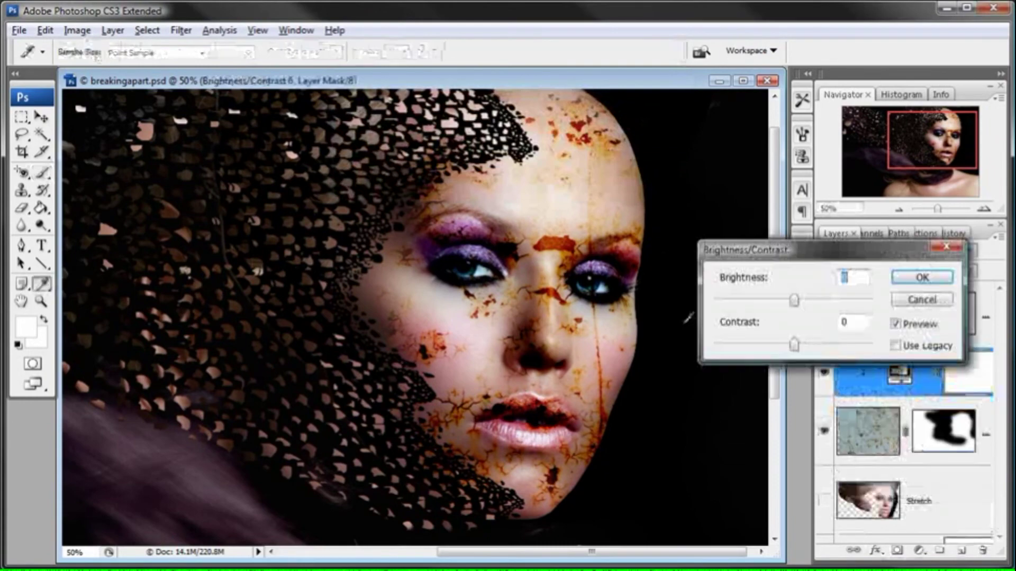
# Set the clipped adjustment's brightness to +26 and contrast to +6 to lighten the rust texture
pyautogui.moveTo(794, 300); pyautogui.dragTo(818, 301)
pyautogui.moveTo(794, 345)
pyautogui.mouseDown()
pyautogui.moveTo(781, 346)
pyautogui.moveTo(798, 344)
pyautogui.mouseUp()
pyautogui.moveTo(818, 301); pyautogui.dragTo(816, 305)
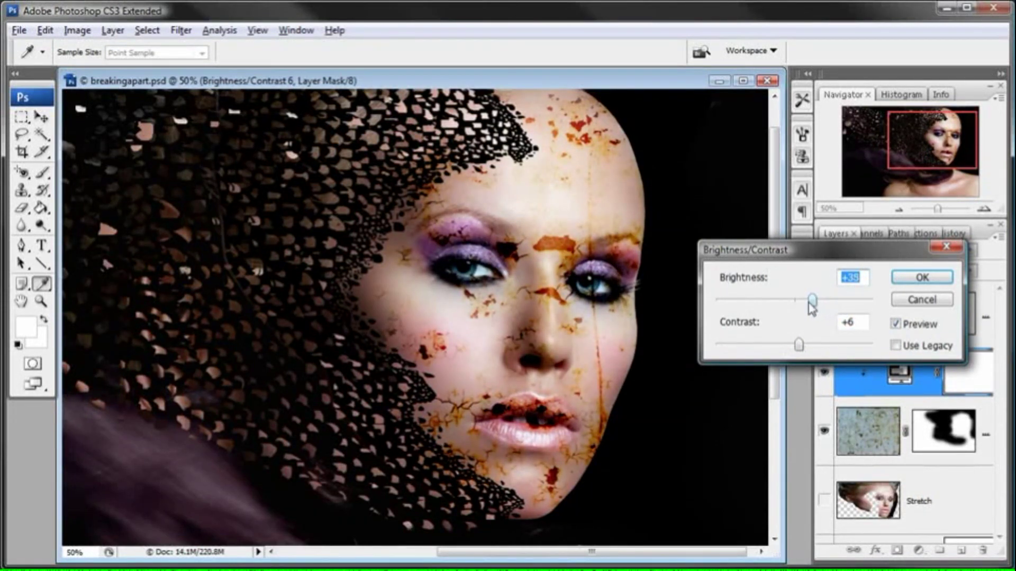
pyautogui.click(939, 280)
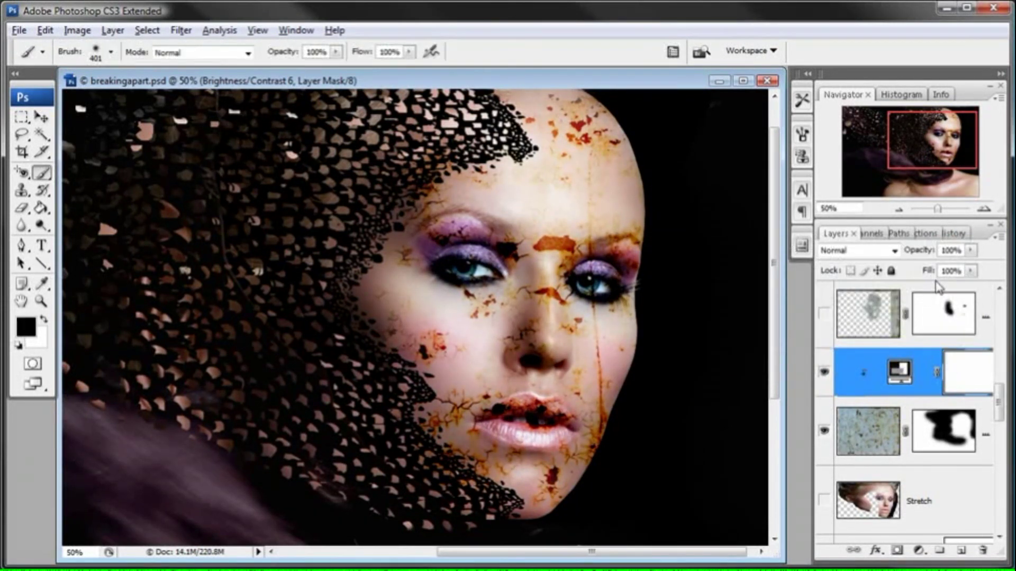
pyautogui.doubleClick(899, 377)
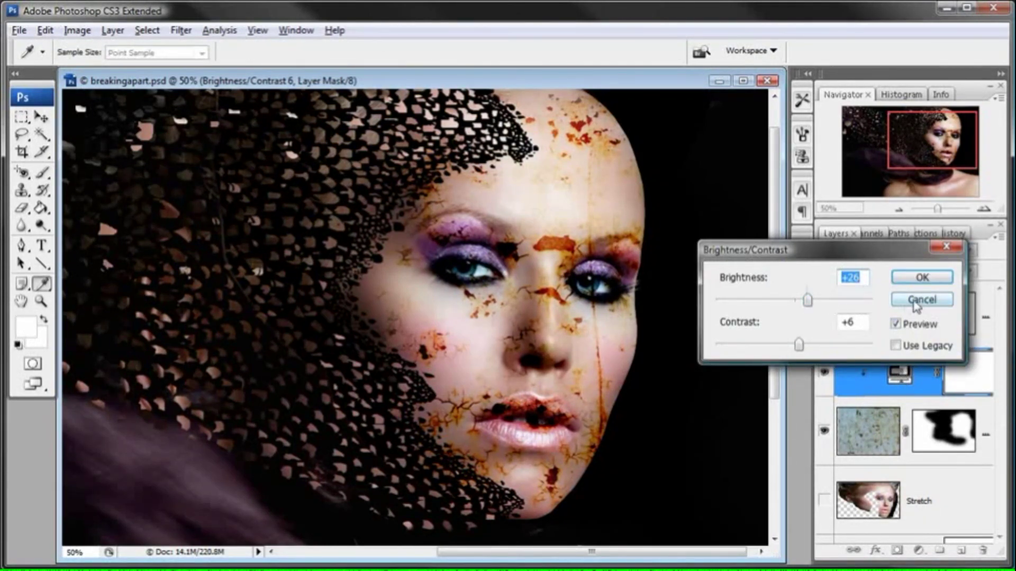
pyautogui.click(918, 305)
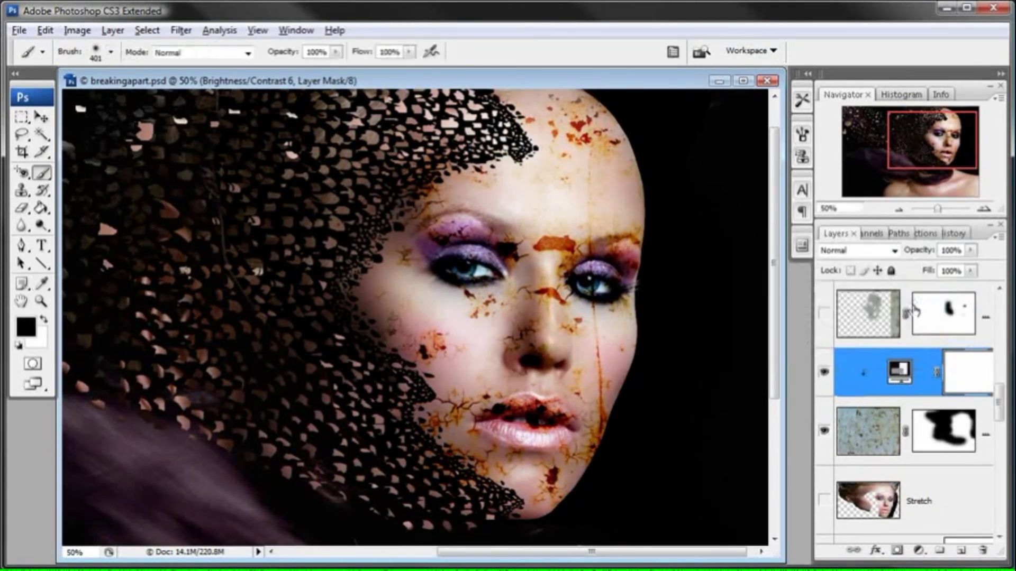
# Paint black on the rust texture layer's mask over the lips with a 63 px brush to hide the rust there
pyautogui.click(937, 432)
pyautogui.rightClick(562, 358)
pyautogui.write('32')
pyautogui.write('63')
pyautogui.press('Return')
pyautogui.moveTo(582, 402)
pyautogui.mouseDown()
pyautogui.moveTo(562, 422)
pyautogui.moveTo(524, 408)
pyautogui.moveTo(503, 412)
pyautogui.moveTo(508, 418)
pyautogui.mouseUp()
pyautogui.moveTo(529, 424)
pyautogui.mouseDown()
pyautogui.moveTo(574, 424)
pyautogui.moveTo(534, 430)
pyautogui.moveTo(487, 417)
pyautogui.mouseUp()
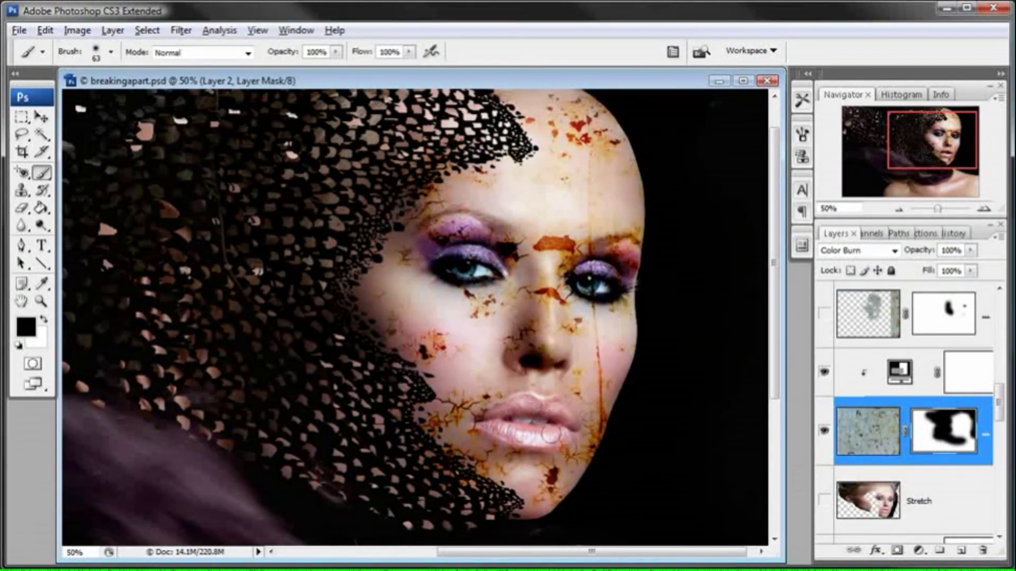